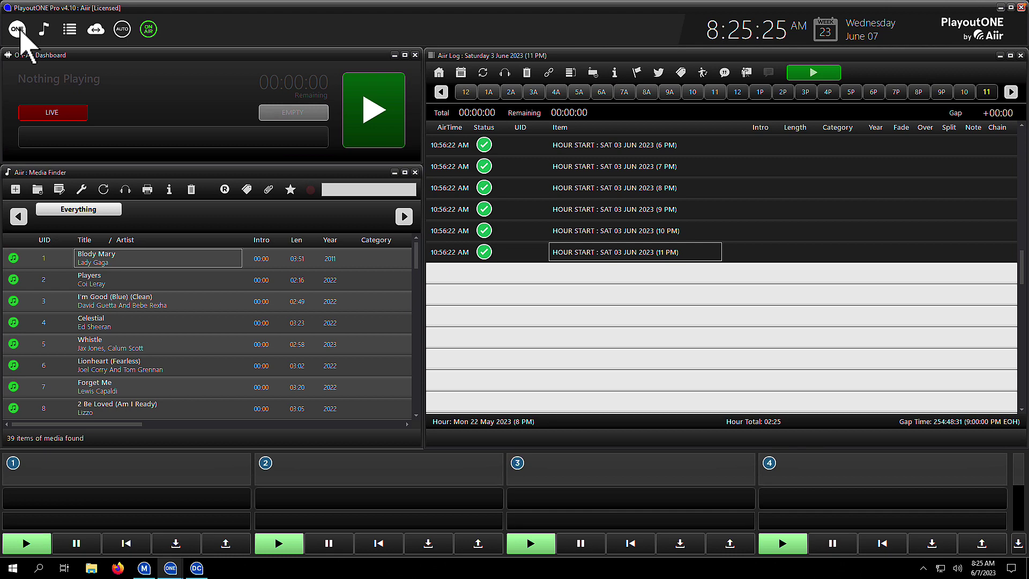
- Open the Command Manager from the ONE launcher and begin adding a new command
click(20, 31)
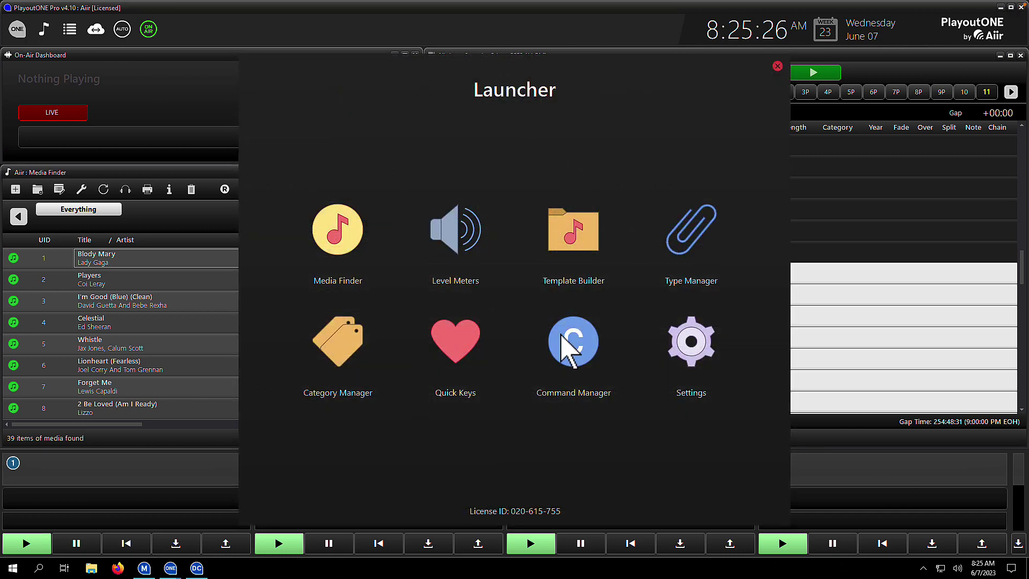
click(566, 338)
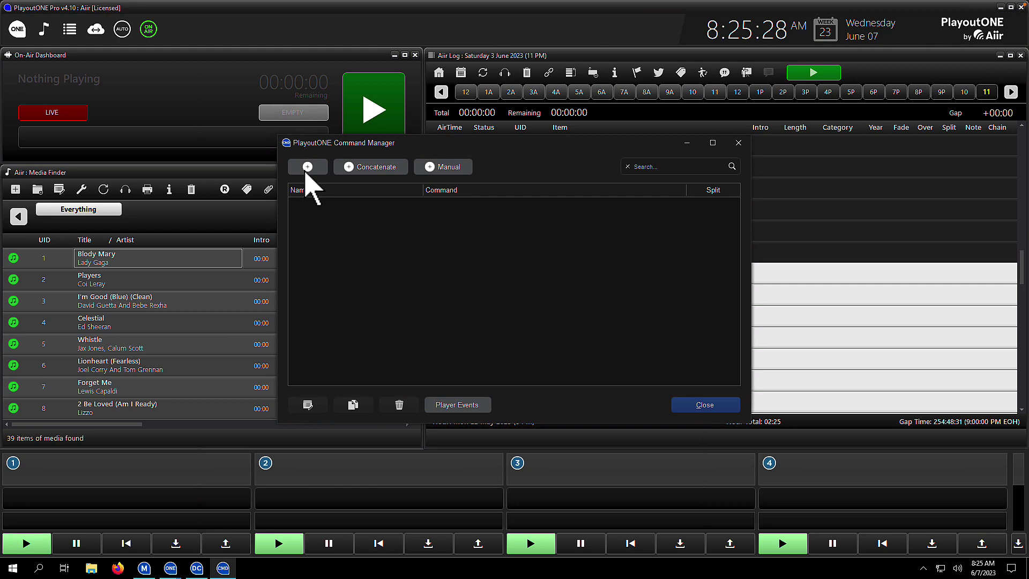
click(304, 167)
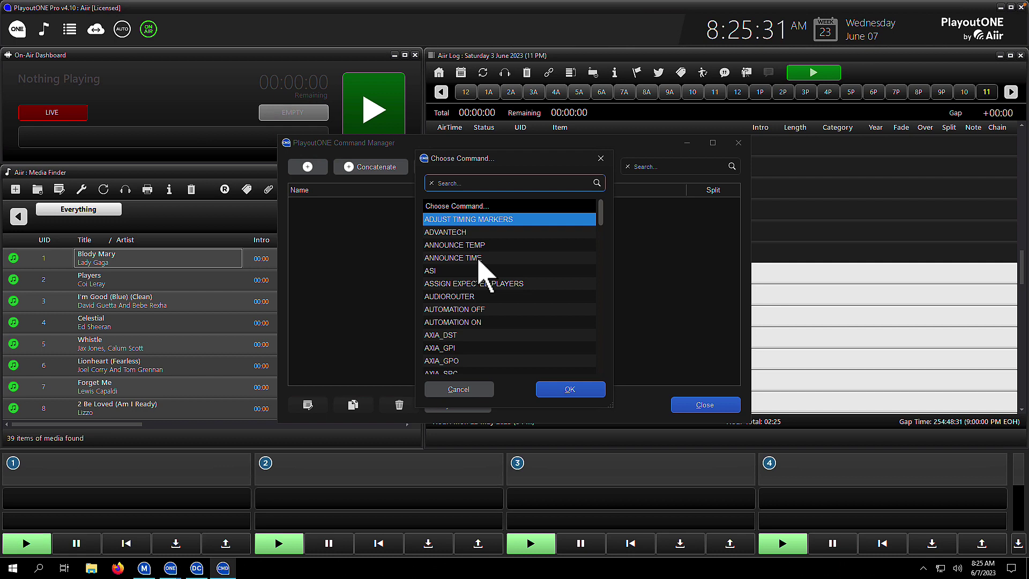
- Choose the AXIA_GPO command type and name the command 'Turn On Channel 2'
click(462, 360)
click(548, 391)
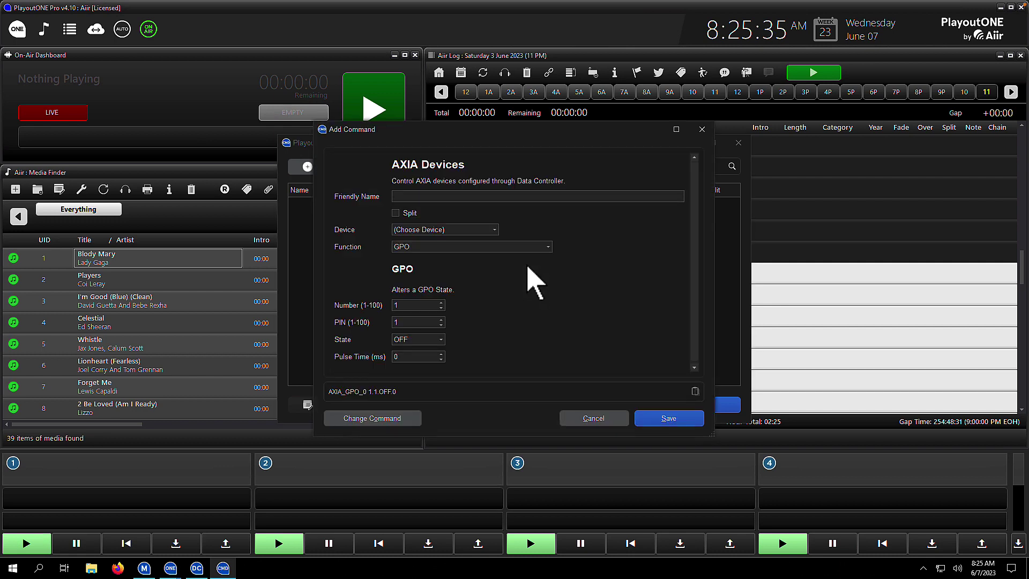
text(Turn On Channel 2)
- Set device Node1, GPO pin 3 and state ON, then save the command
click(494, 229)
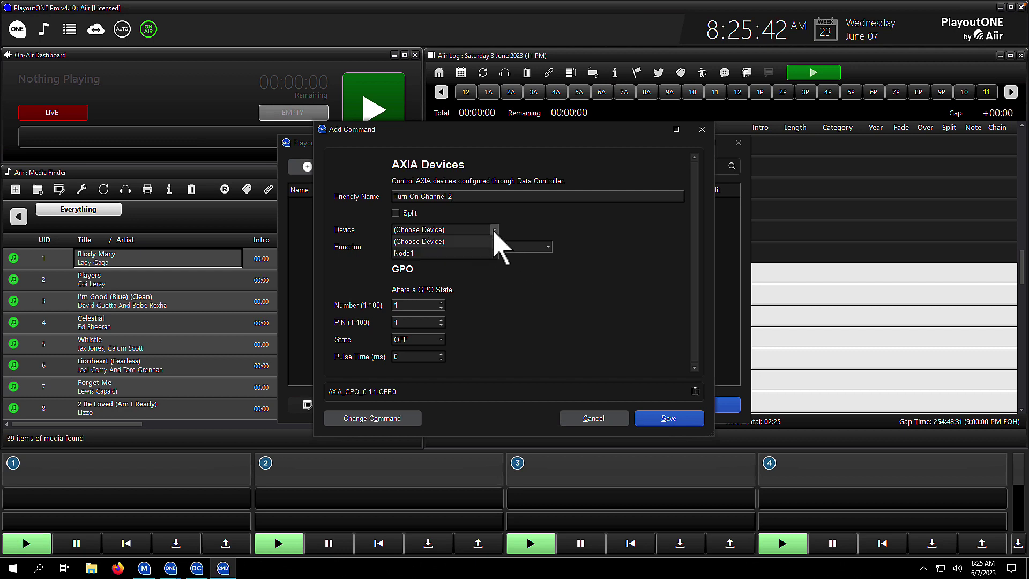
click(444, 253)
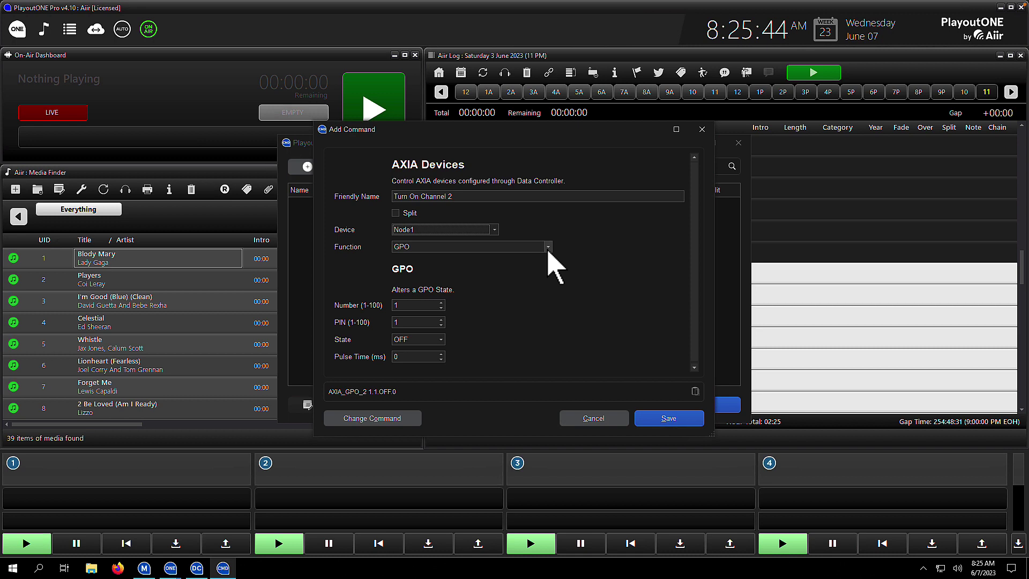
click(441, 320)
click(438, 339)
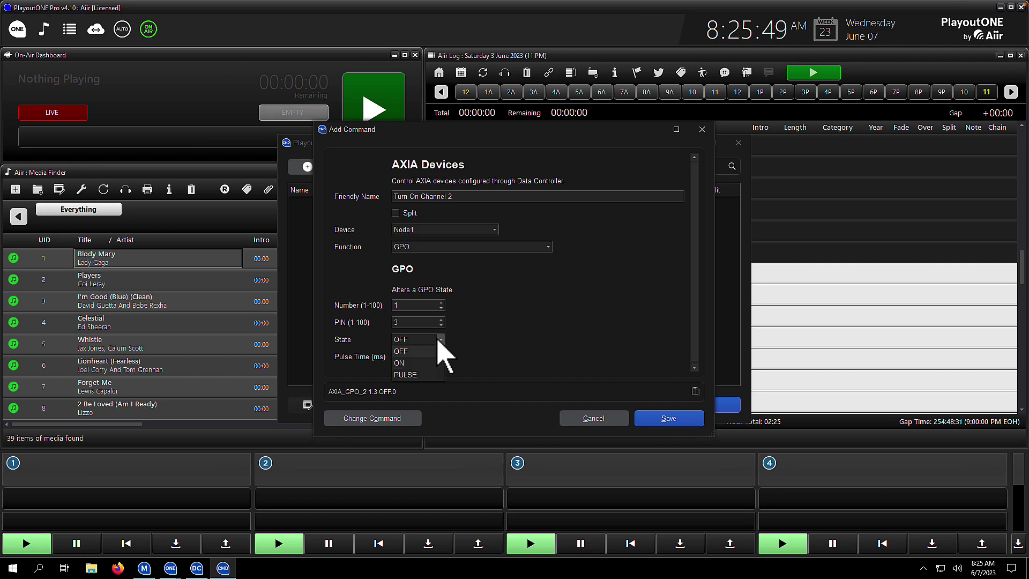
click(420, 374)
key(Up)
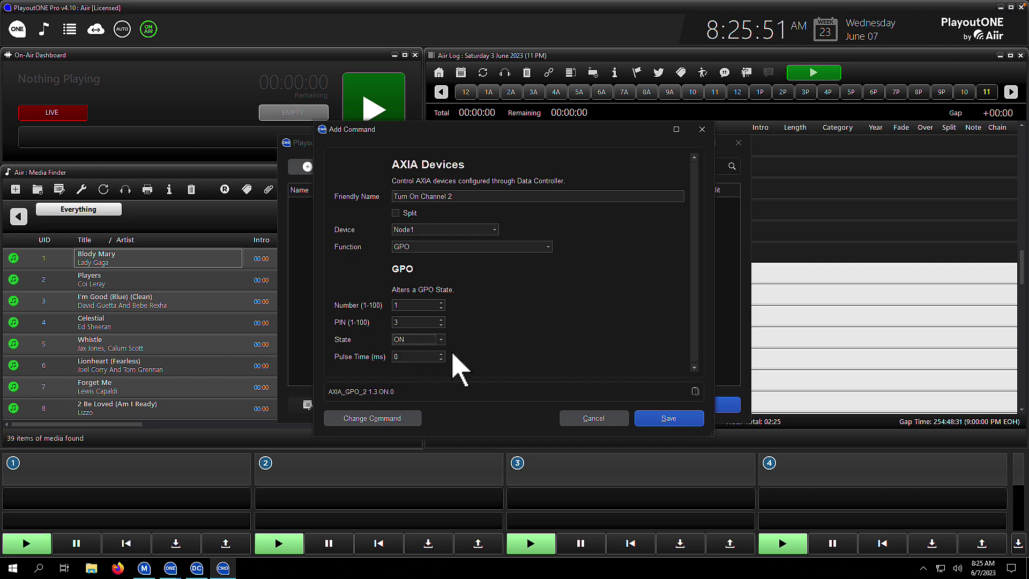
click(660, 419)
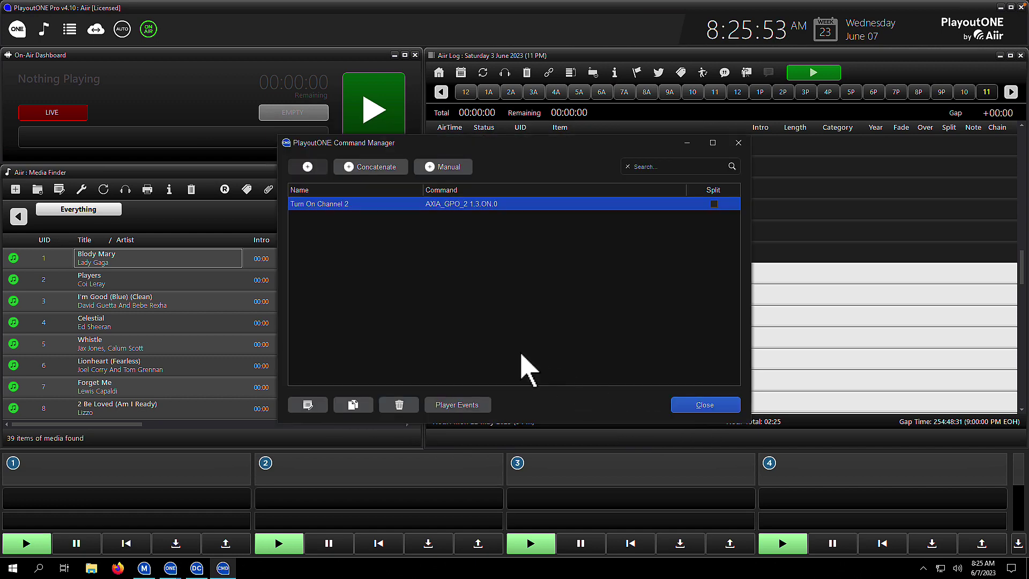
- Add another command, filtering the types by 'serial' and choosing SERIAL
click(321, 172)
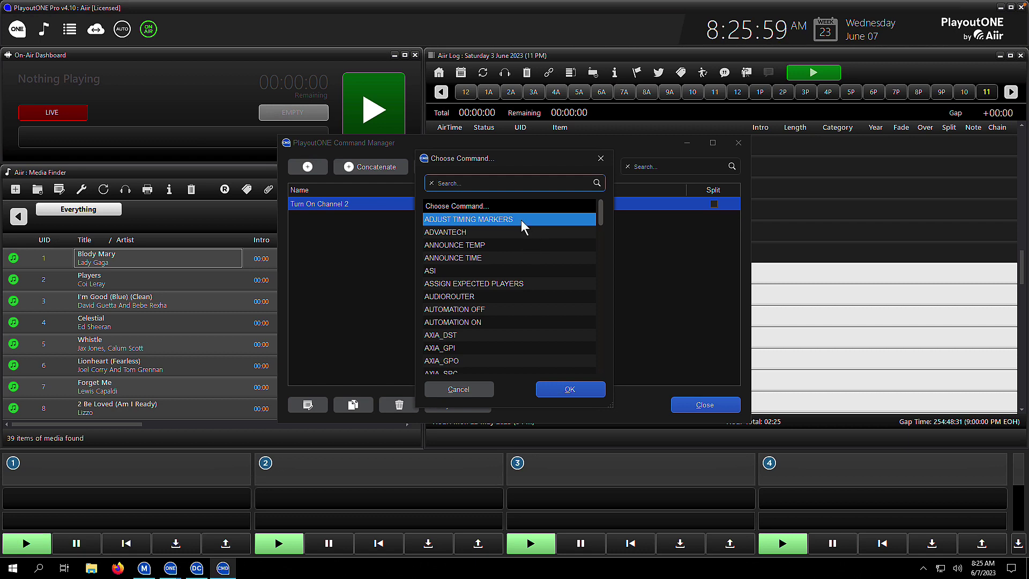
text(serial)
click(596, 182)
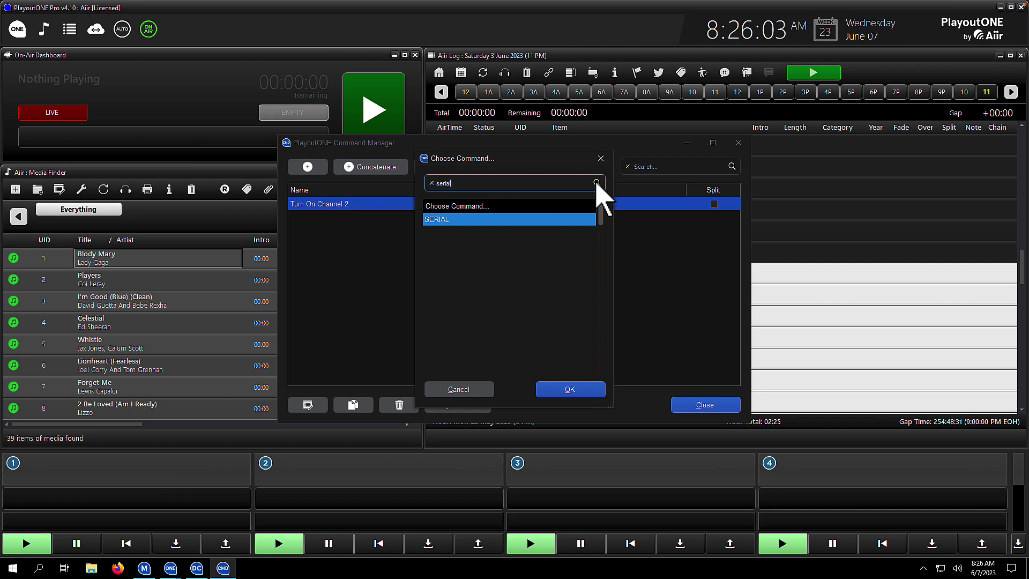
double_click(462, 220)
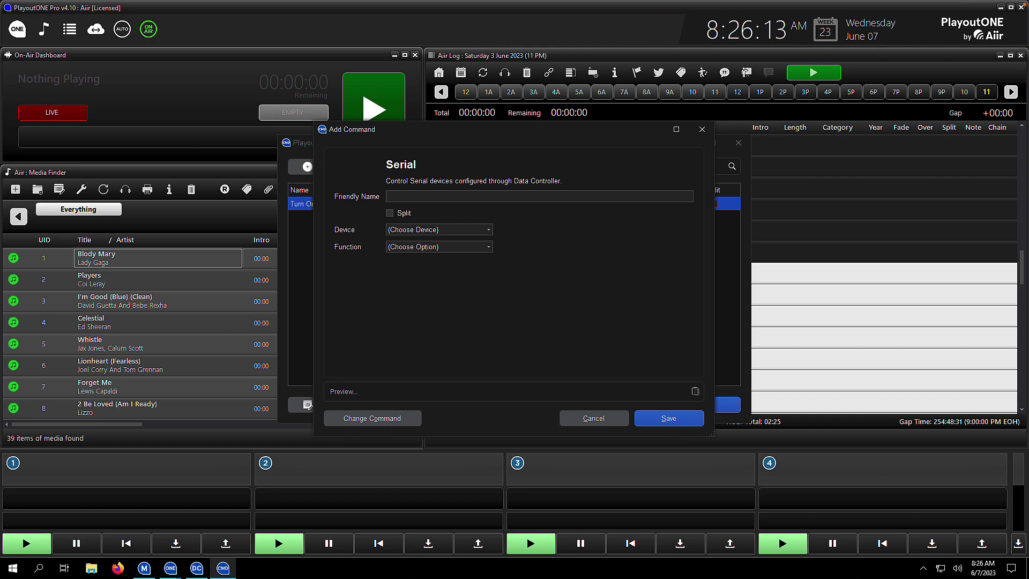
- Set device Main Sat with the Broadcast Tools function, input 1 and output 2
click(436, 231)
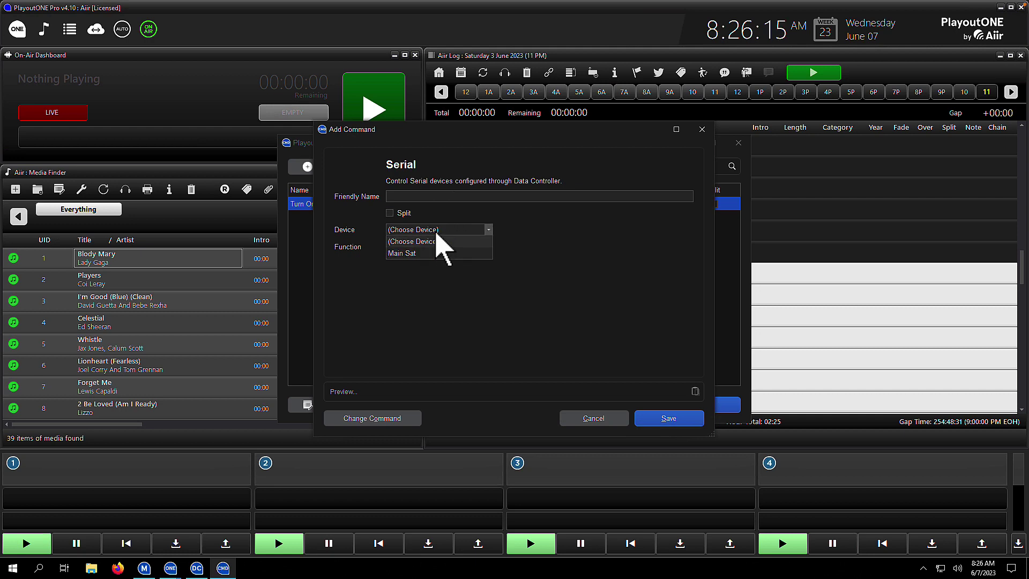
click(428, 255)
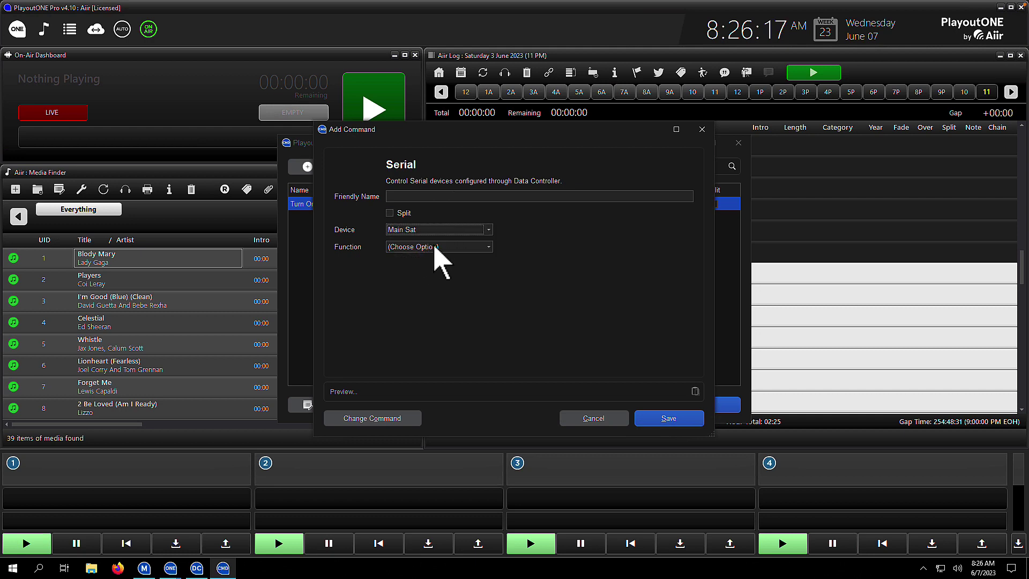
click(435, 248)
click(446, 284)
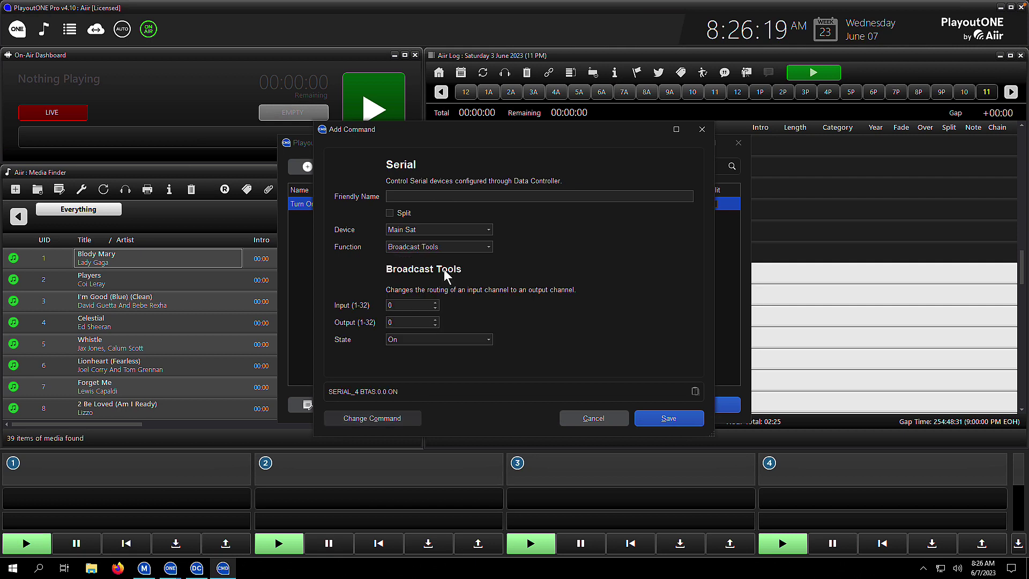
click(417, 305)
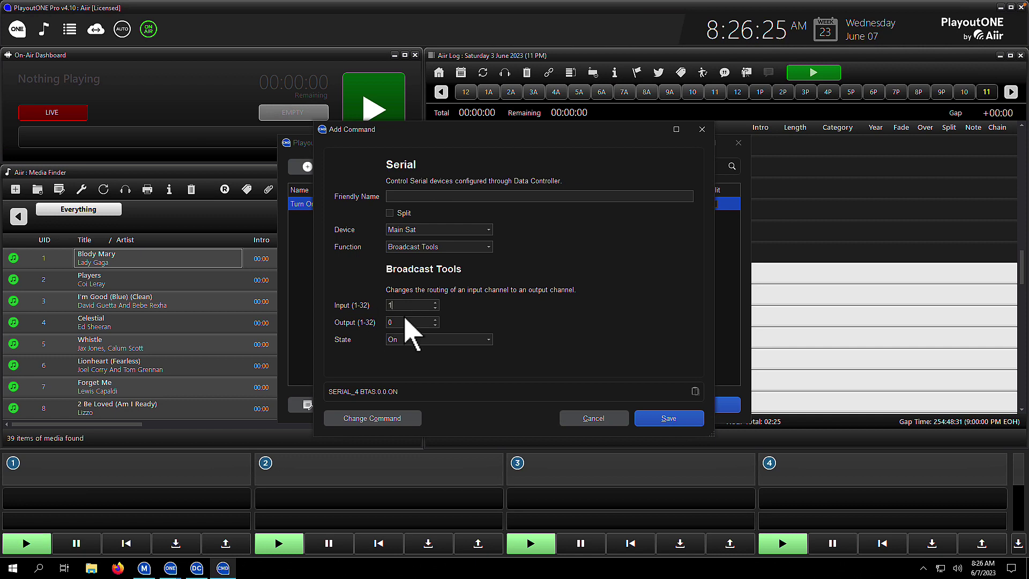
text(1)
key(Tab)
text(2)
- Save the serial command and start a SAS_RELAY command named 'Turn on Fox News'
click(667, 418)
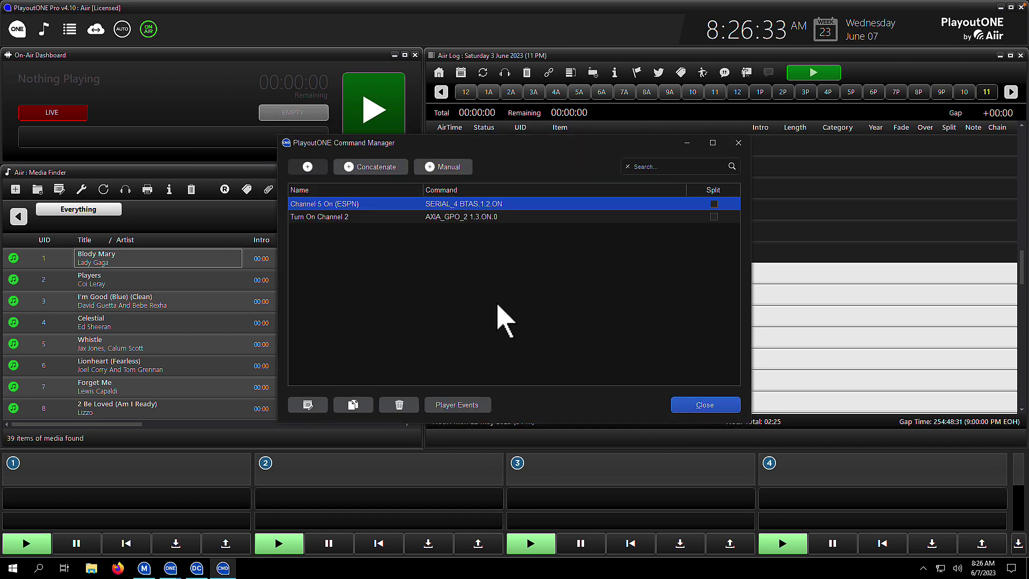
click(322, 170)
text(SAS)
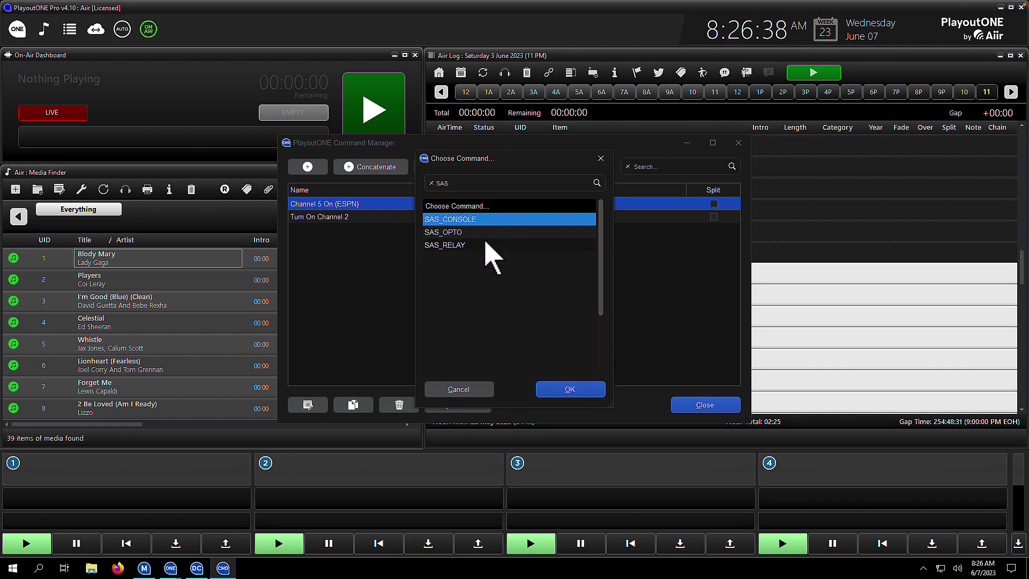
click(485, 246)
click(587, 394)
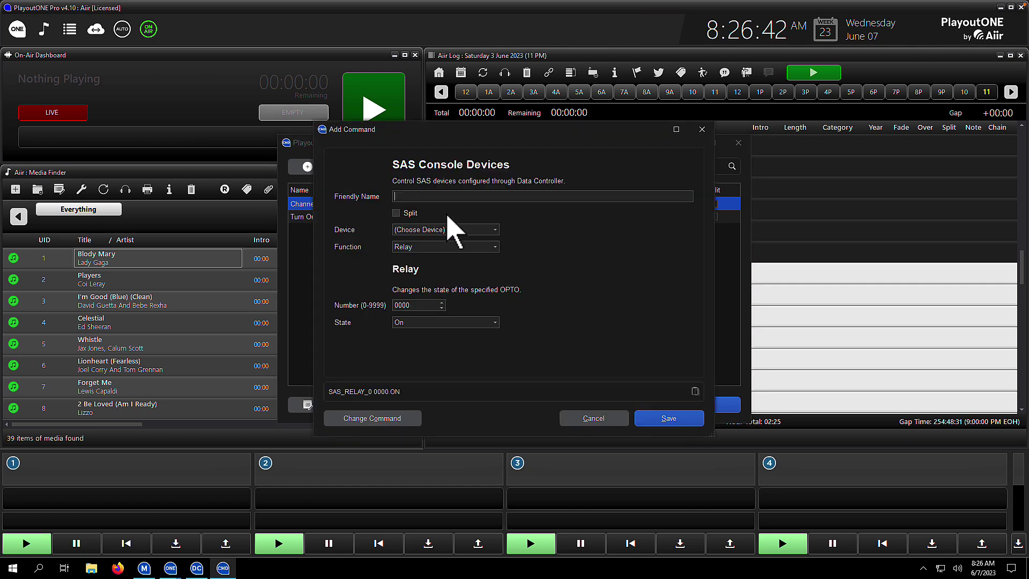
text(Turn on Fox News)
- Set device Rubicon ST2, relay number 0005 and state On, then save the command
click(437, 230)
click(432, 253)
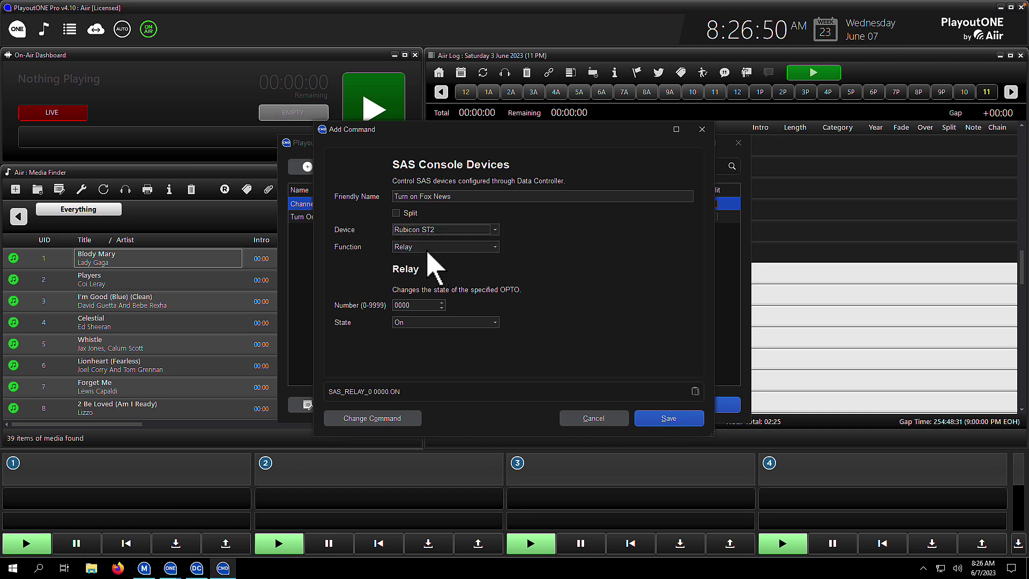
double_click(407, 305)
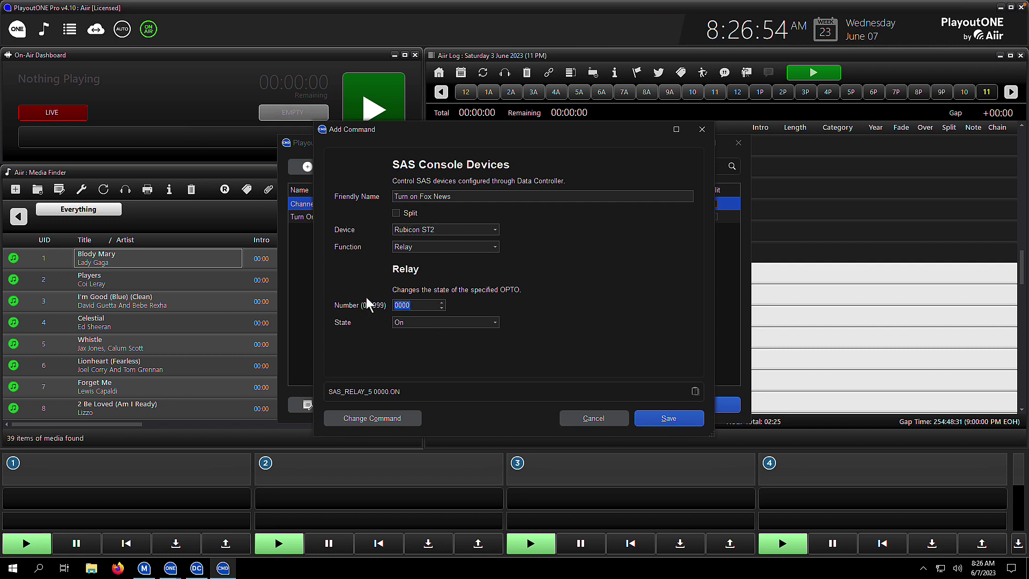
text(5)
click(428, 322)
click(421, 321)
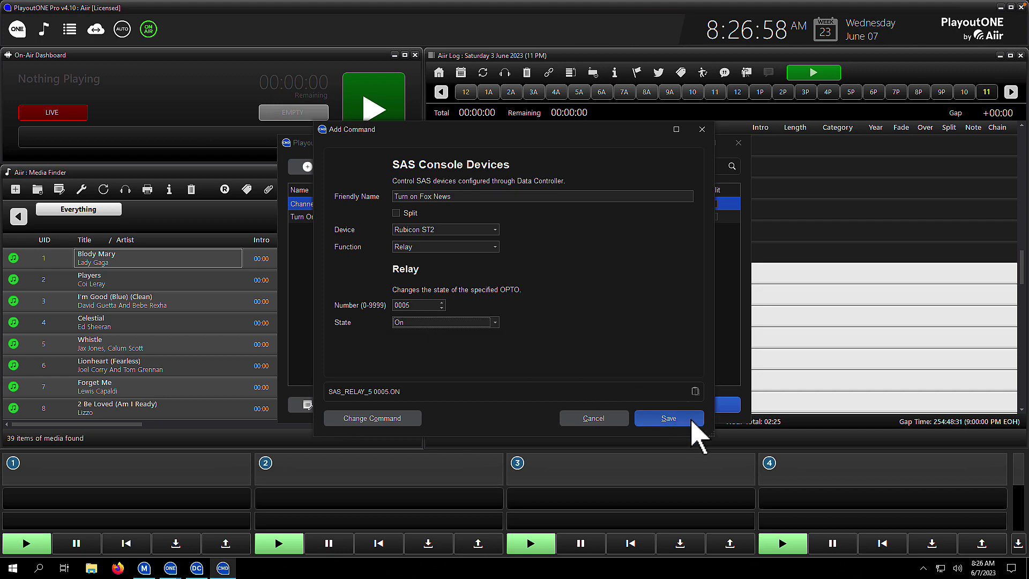
click(669, 418)
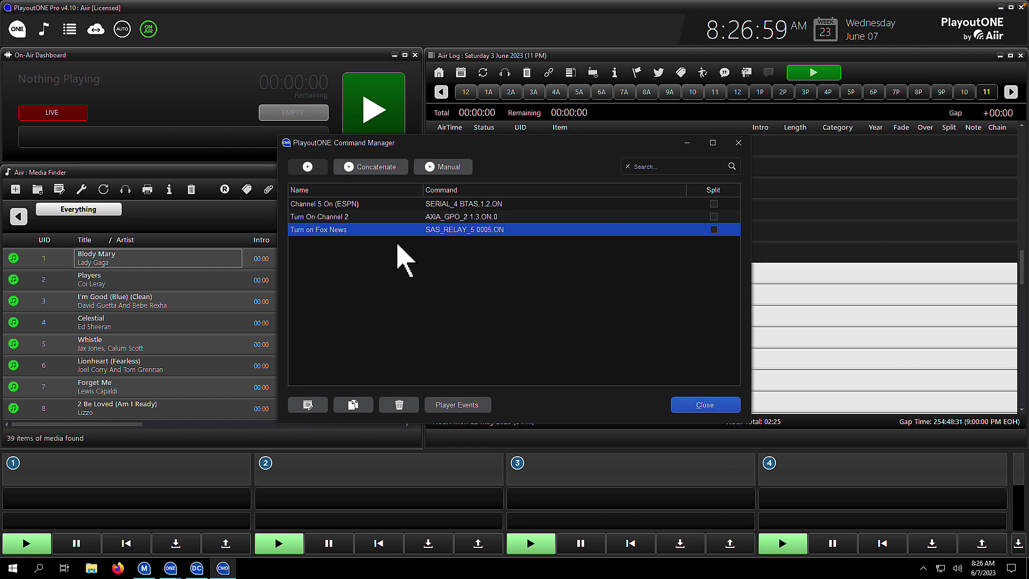
- Add a WHEATSTONE_UMIX command, found by searching 'Wheat', named 'WWO On'
click(308, 167)
text(W)
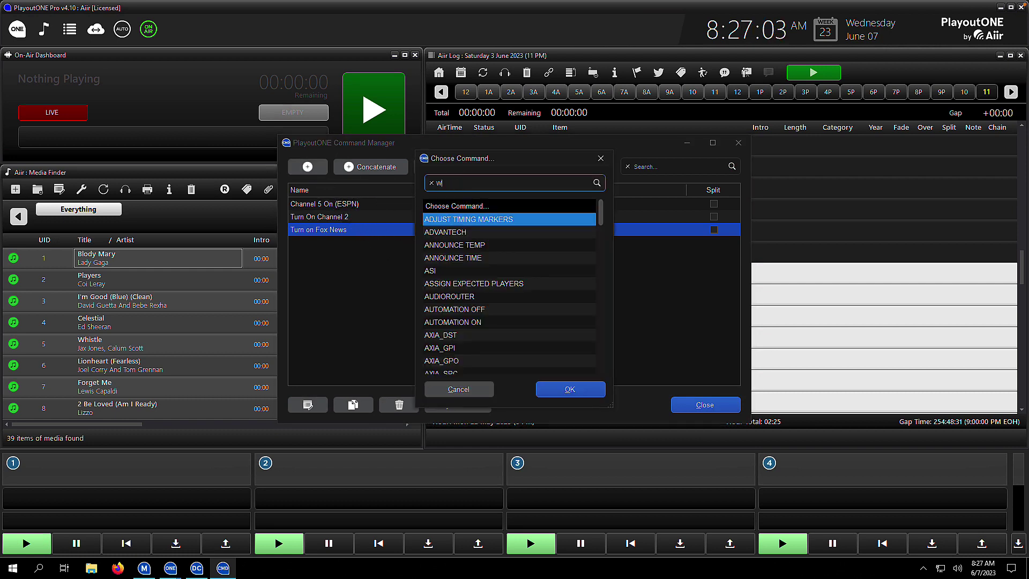
text(heat)
key(Return)
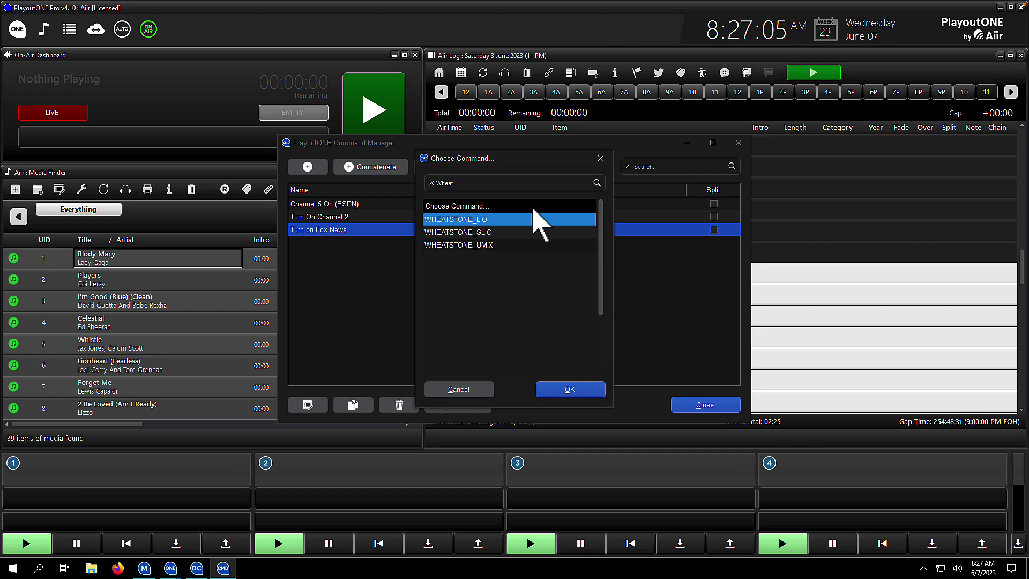
double_click(501, 245)
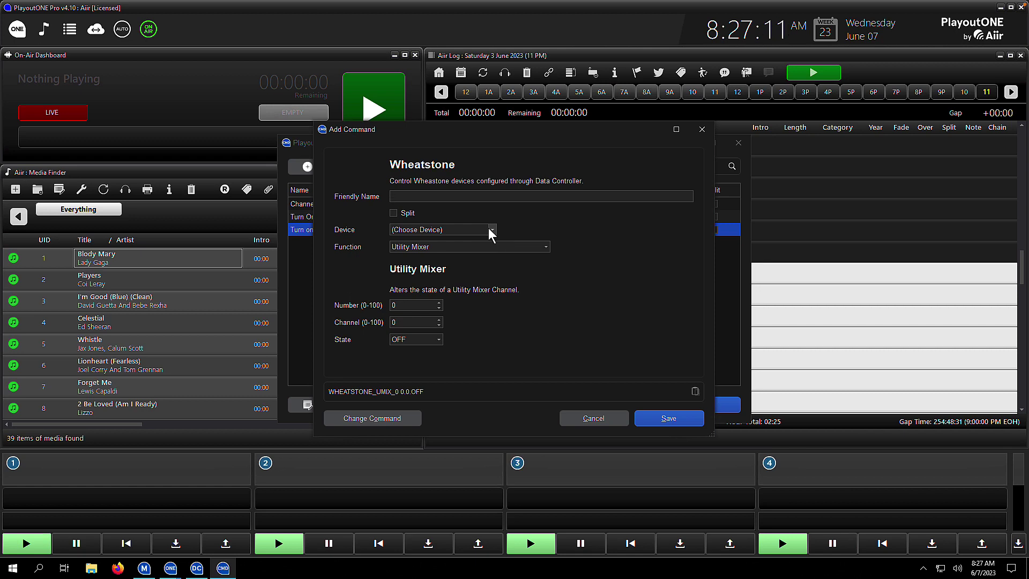
text(WWO On)
- Set device Blade2, number 1, channel 3 and state ON, then save the command
click(492, 229)
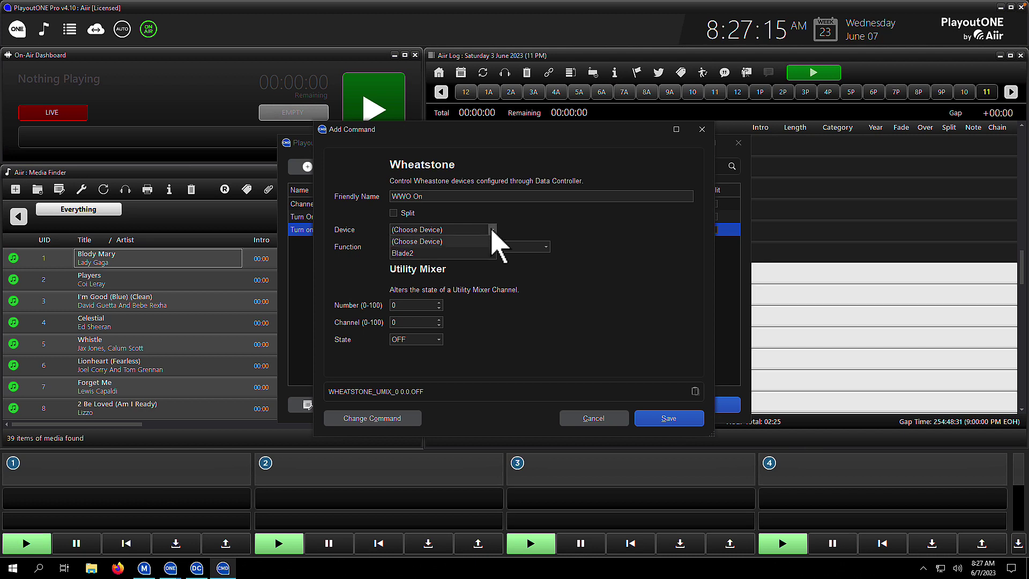
click(480, 253)
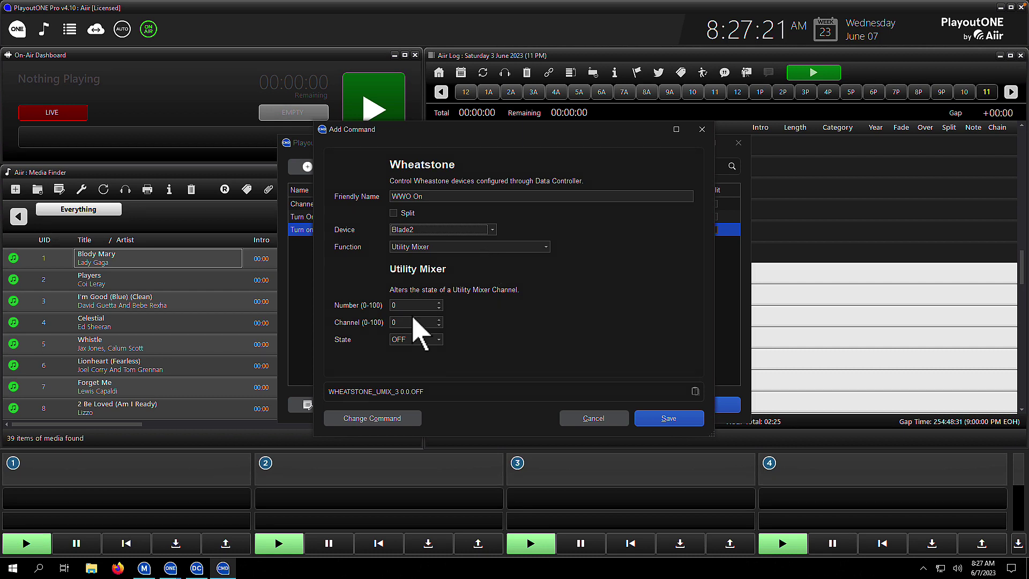
click(397, 301)
text(1)
key(Tab)
text(3)
click(415, 340)
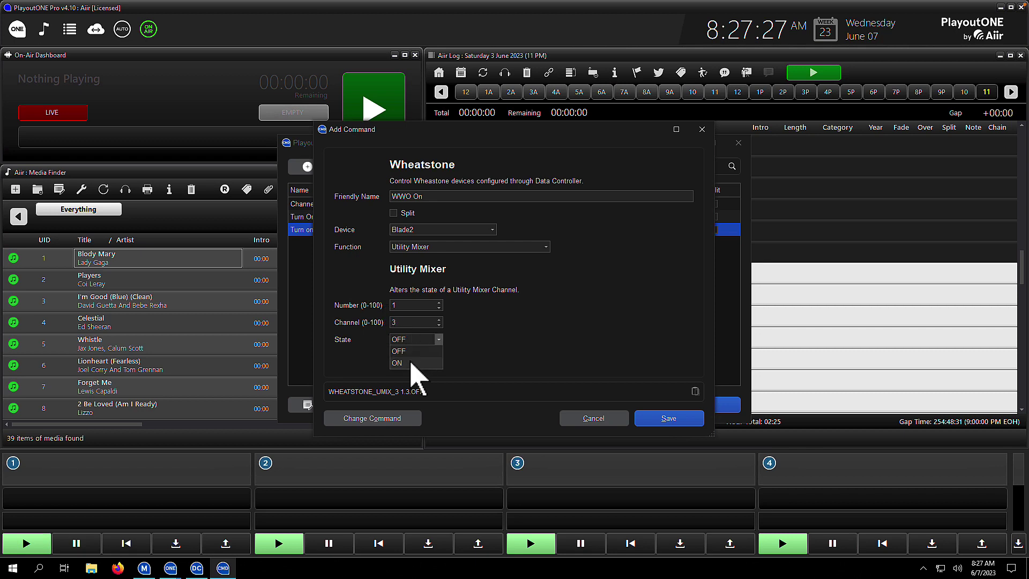
click(415, 363)
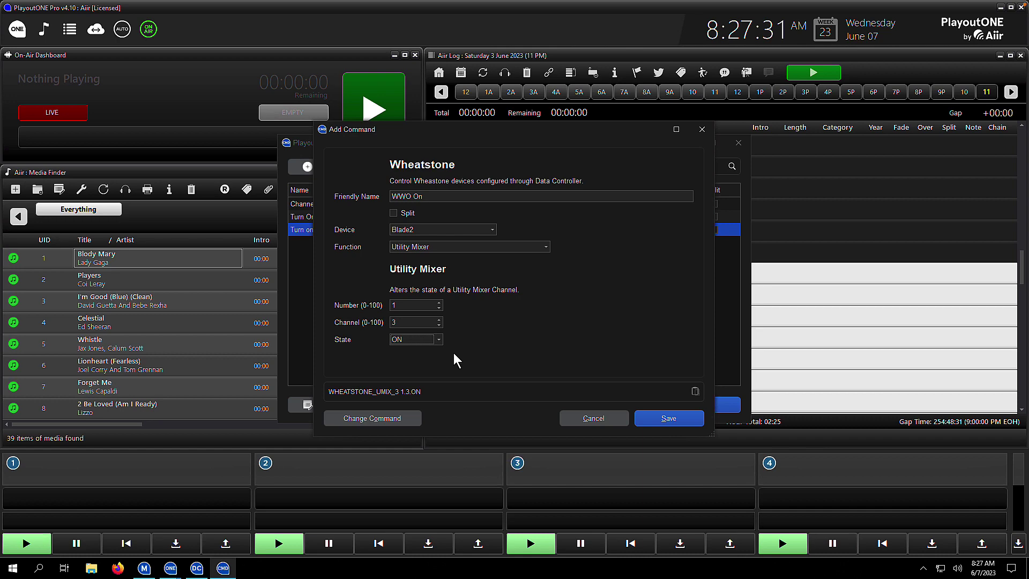
click(661, 416)
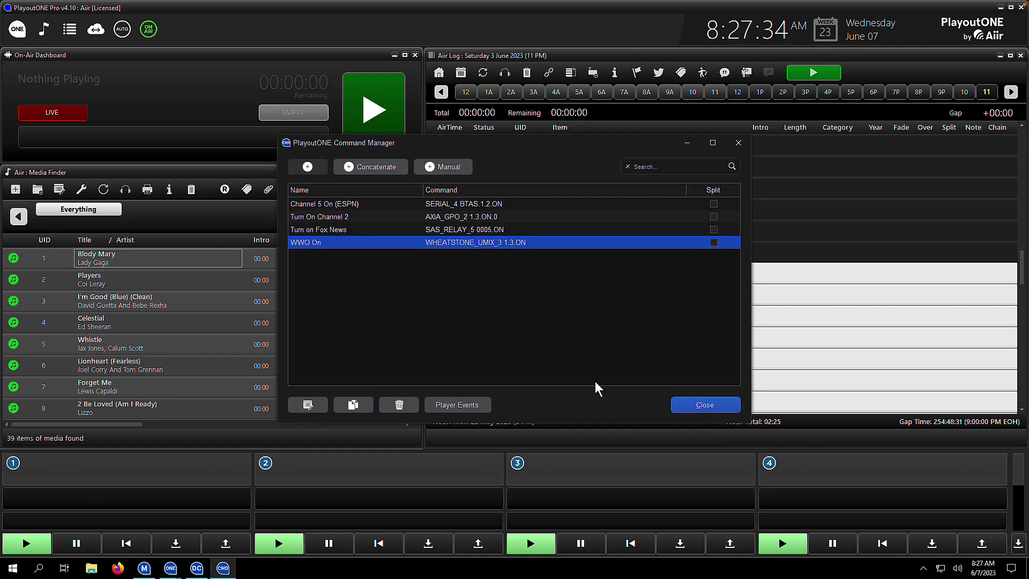